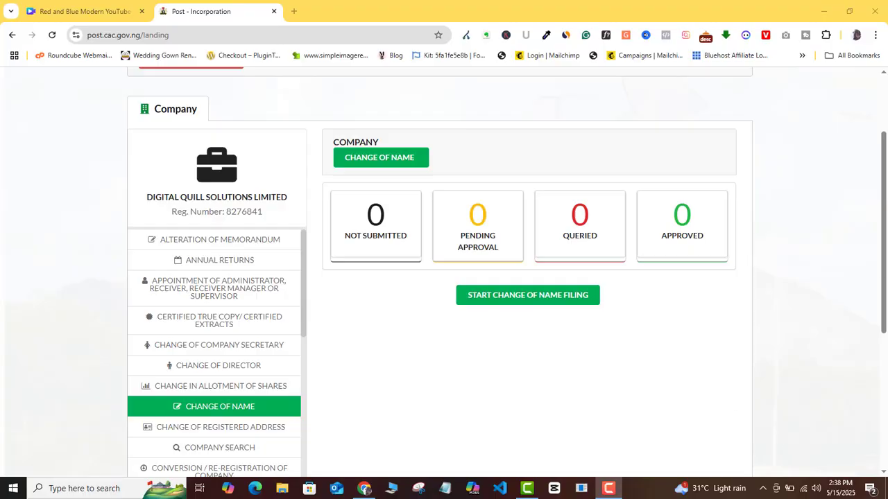
Open Digital Quill Solutions Limited's Alteration of Memorandum page and scroll through its filing services.
scroll(296, 100, "down", 2)
left_click(297, 100)
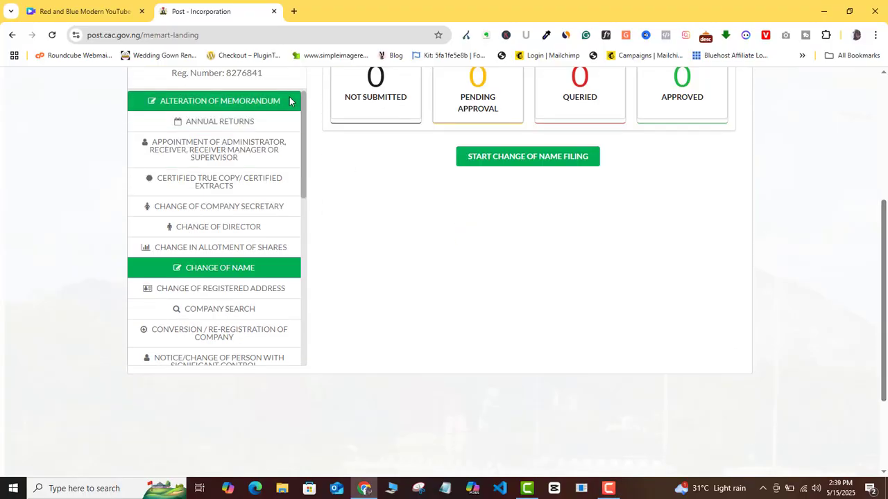
scroll(290, 258, "down", 4)
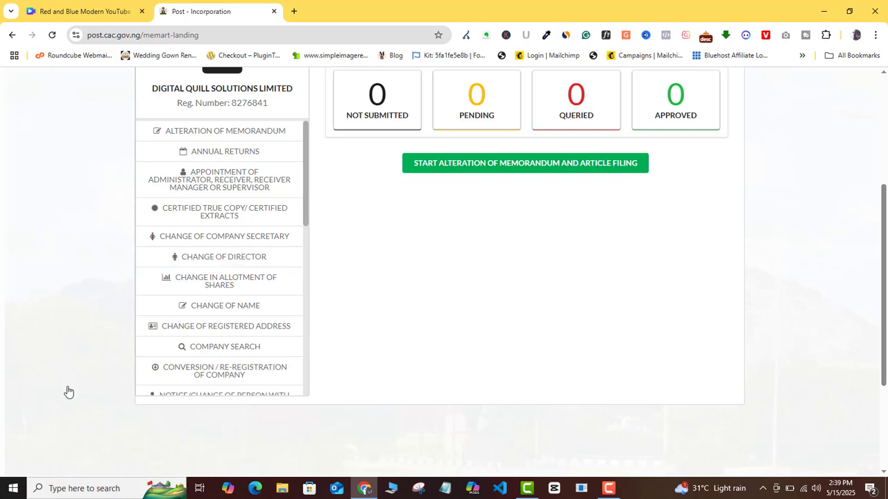
scroll(301, 166, "down", 4)
scroll(297, 201, "down", 5)
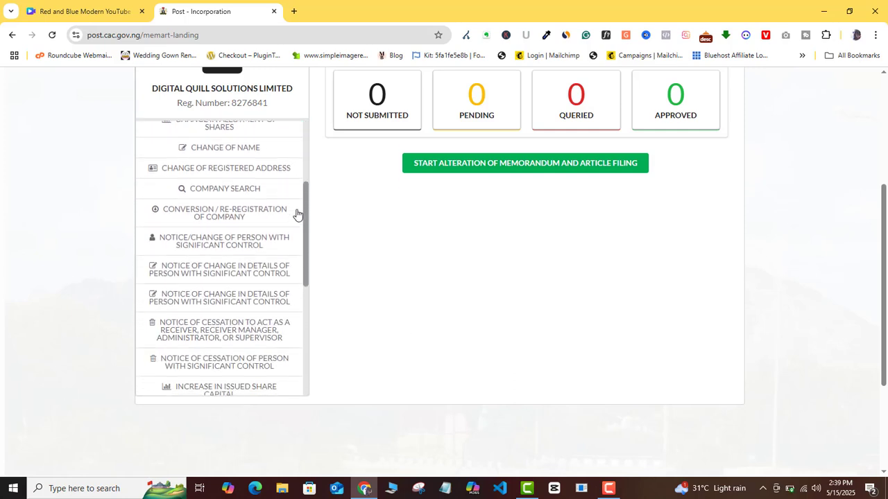
scroll(301, 312, "down", 2)
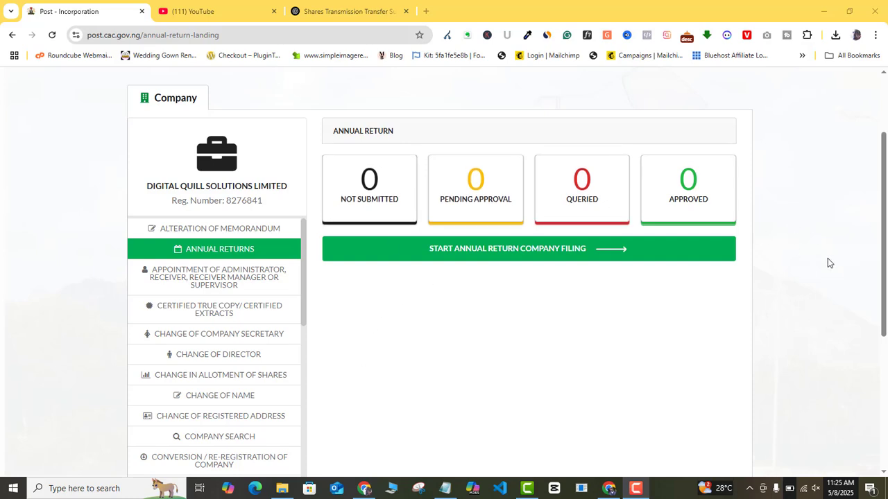
Open the Transmission | Transfer | Surrender | New Allotment service from the company sidebar.
scroll(264, 309, "down", 4)
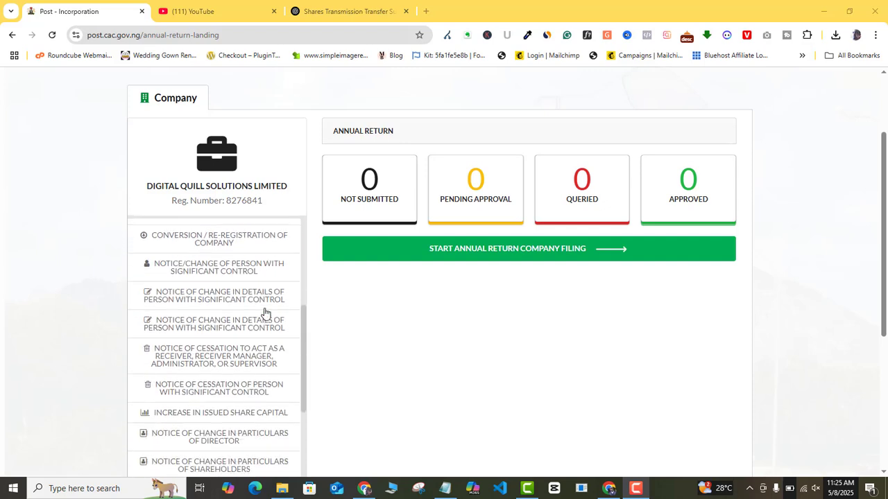
scroll(264, 313, "down", 3)
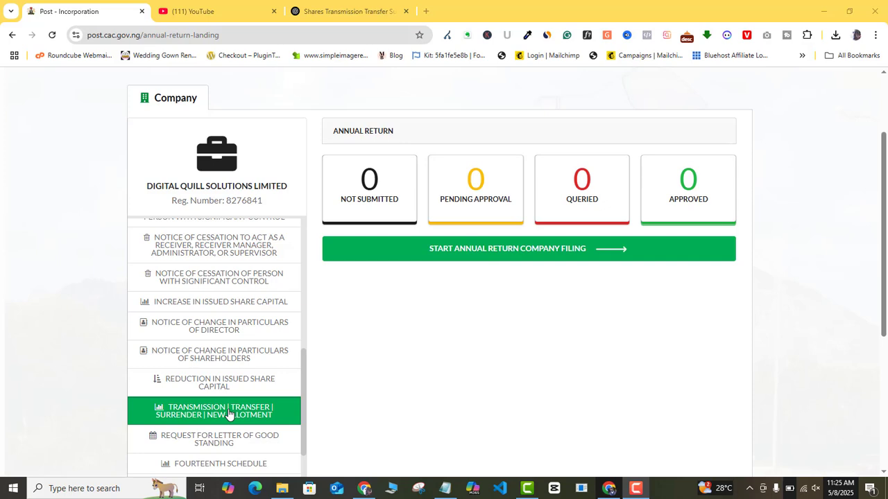
left_click(229, 414)
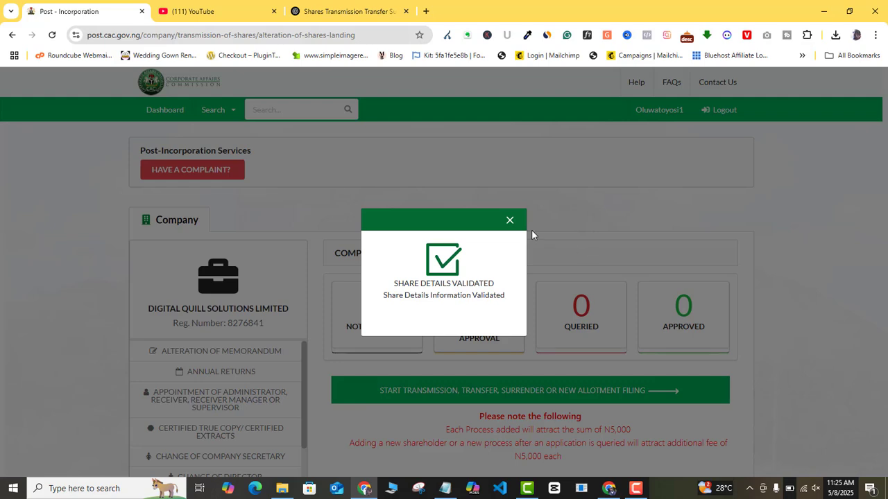
Dismiss the Share Details Validated message and start a new transmission, transfer or surrender filing.
left_click(510, 221)
scroll(527, 264, "down", 2)
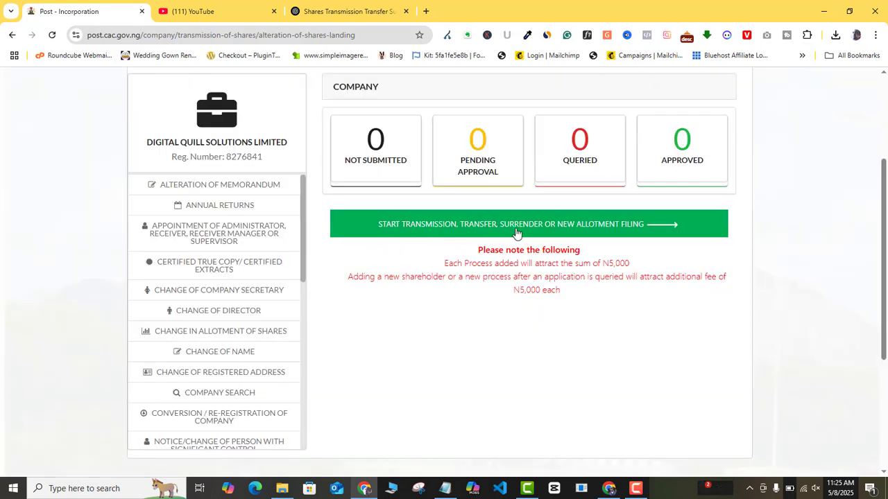
left_click(557, 229)
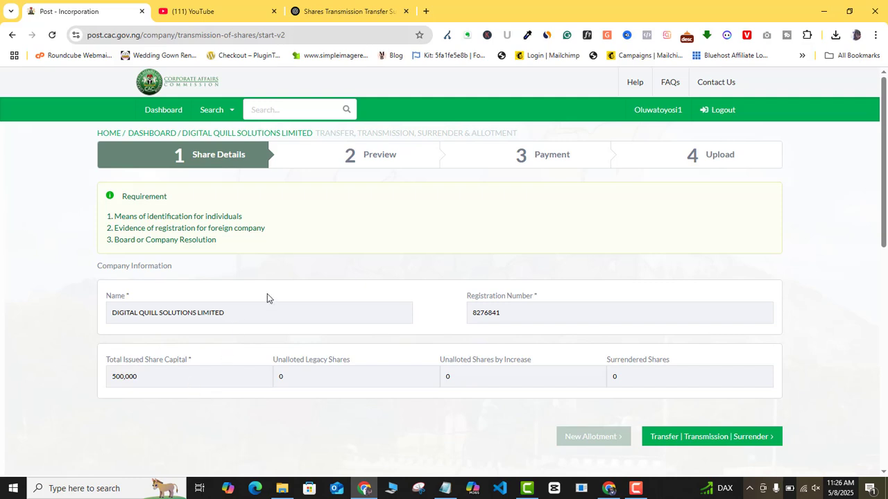
scroll(315, 277, "down", 2)
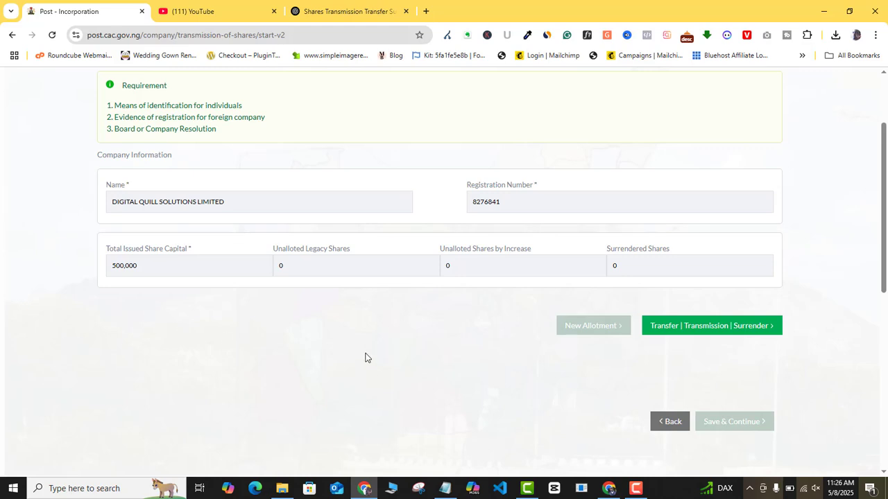
left_click(671, 334)
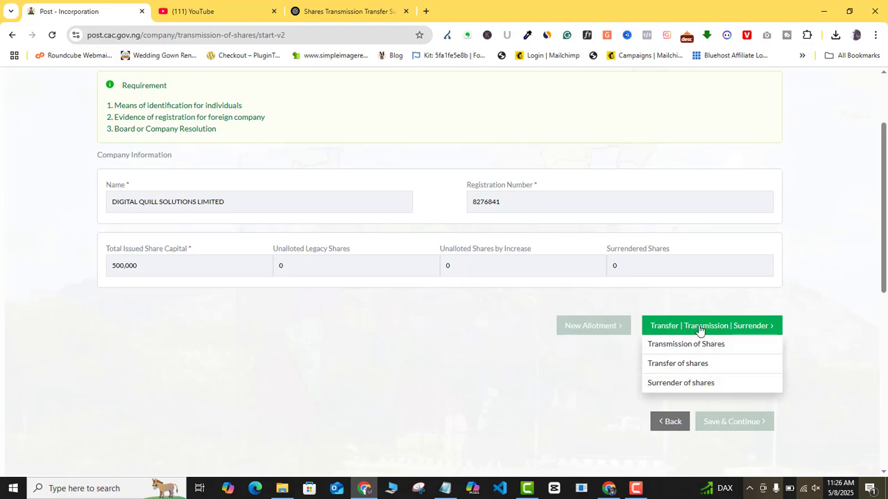
left_click(610, 356)
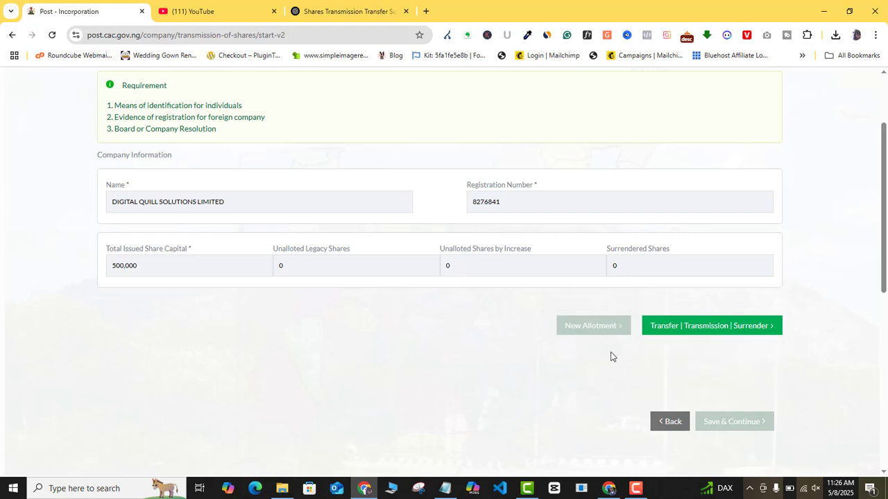
left_click(688, 333)
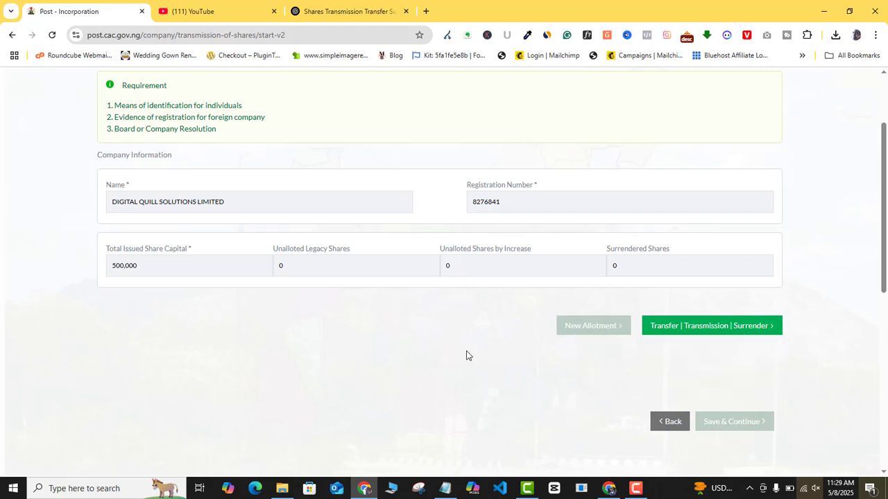
mouse_move(683, 326)
scroll(130, 89, "up", 2)
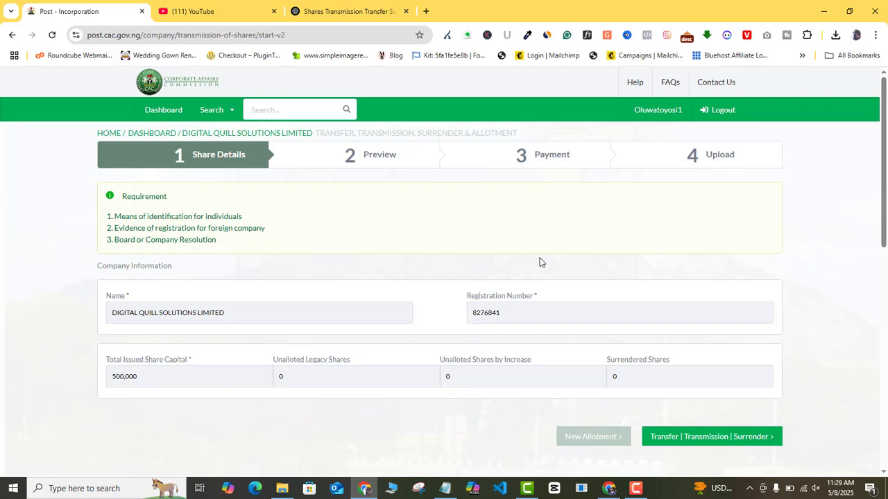
Start a Transmission of Shares entry from the existing shareholder and list the alteration types.
scroll(641, 273, "down", 1)
left_click(676, 381)
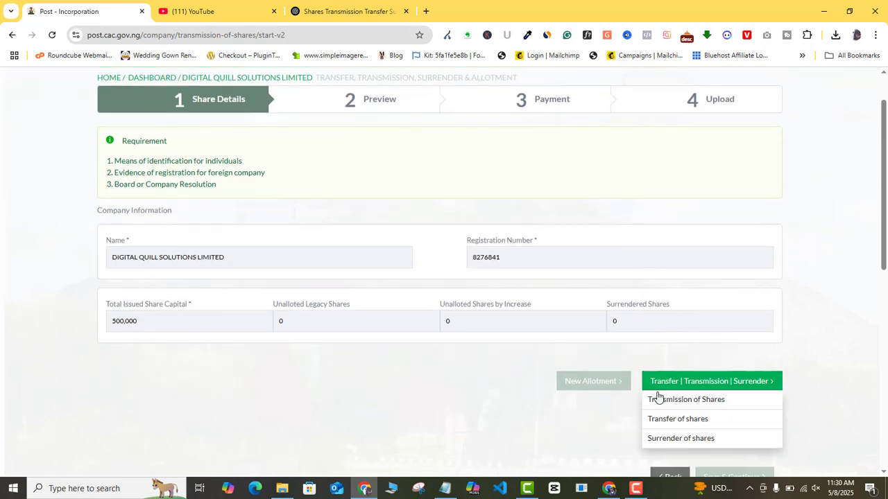
left_click(705, 403)
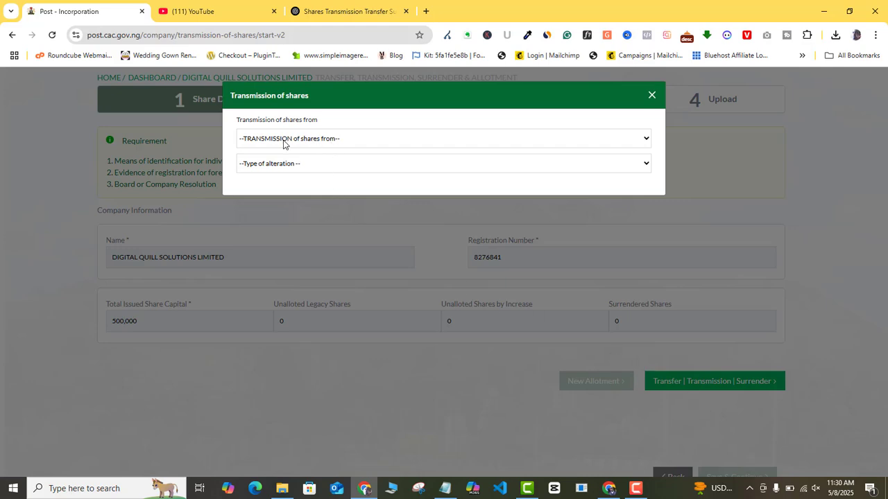
left_click(634, 142)
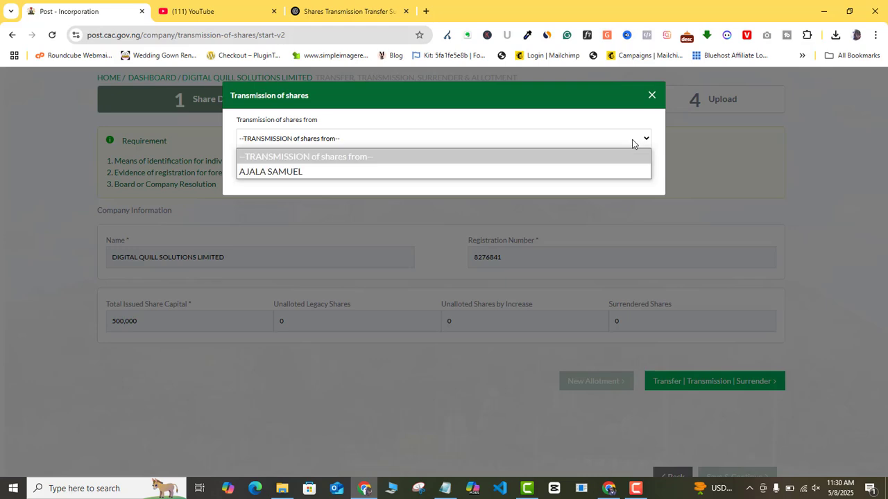
left_click(498, 172)
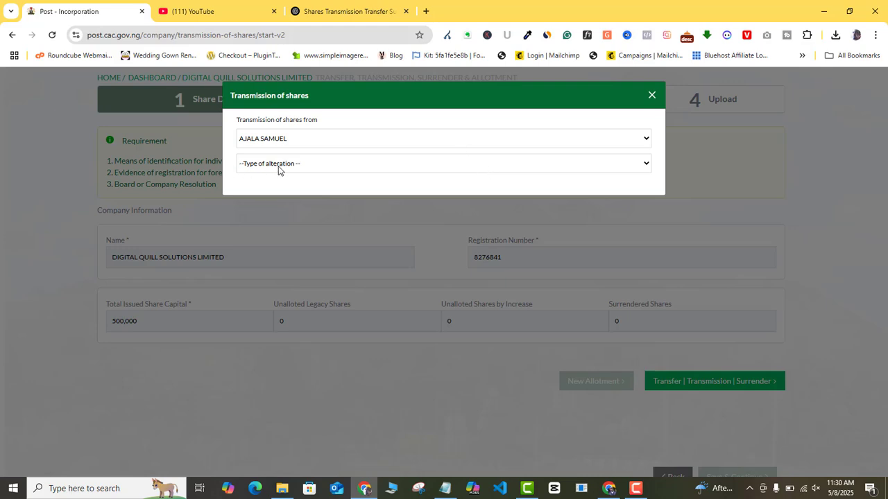
left_click(300, 166)
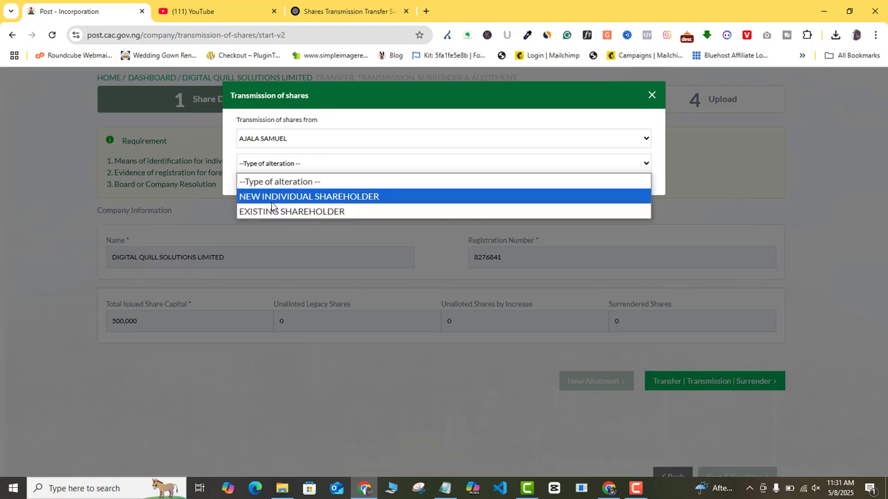
left_click(273, 200)
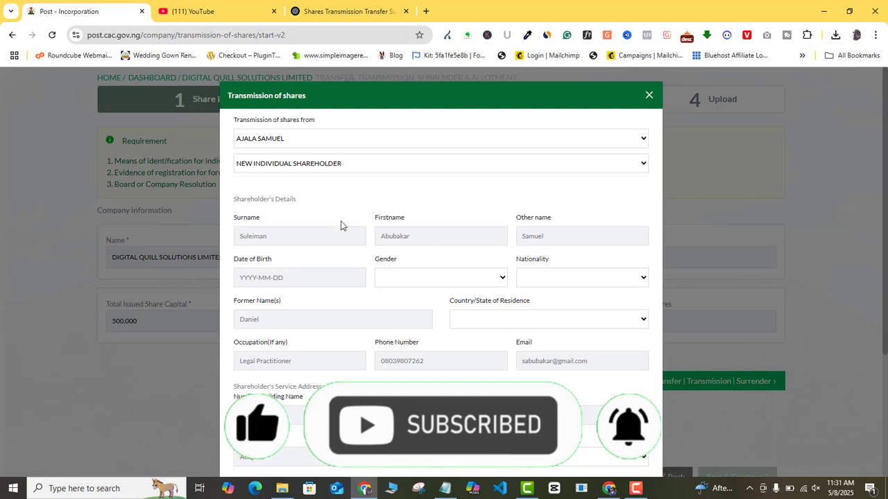
scroll(342, 222, "down", 2)
scroll(343, 222, "down", 2)
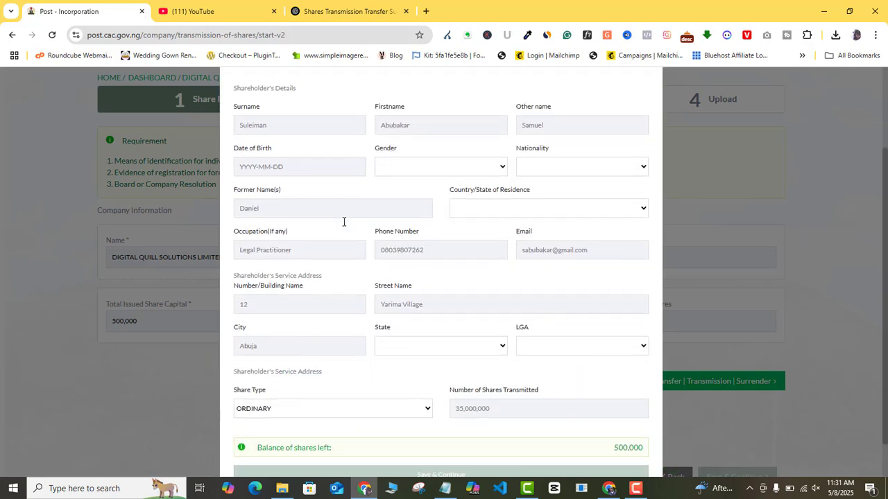
scroll(342, 227, "down", 1)
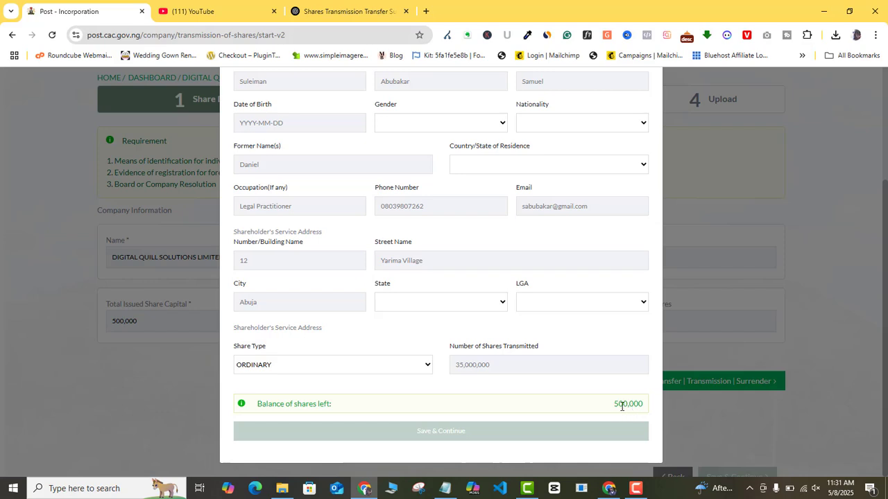
Enter 250000 shares transmitted, leaving a 250,000-share balance.
left_click(497, 365)
type("250000")
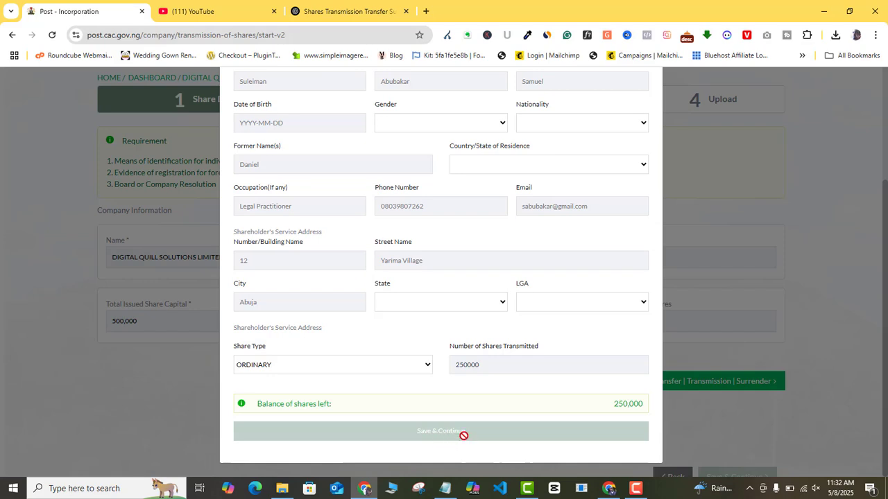
scroll(719, 288, "up", 3)
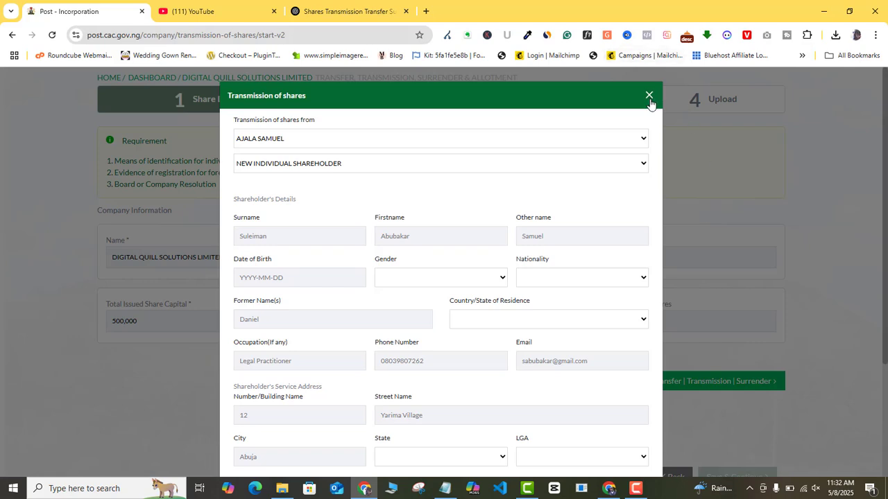
scroll(594, 205, "down", 2)
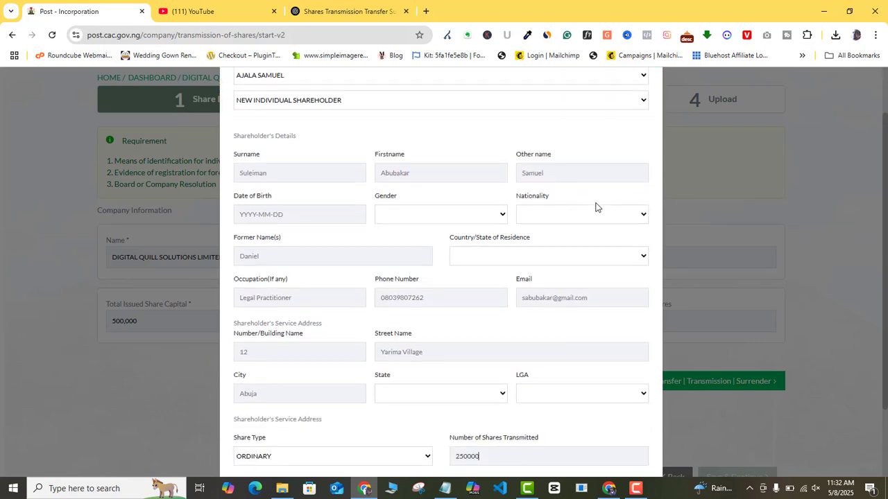
scroll(595, 207, "down", 1)
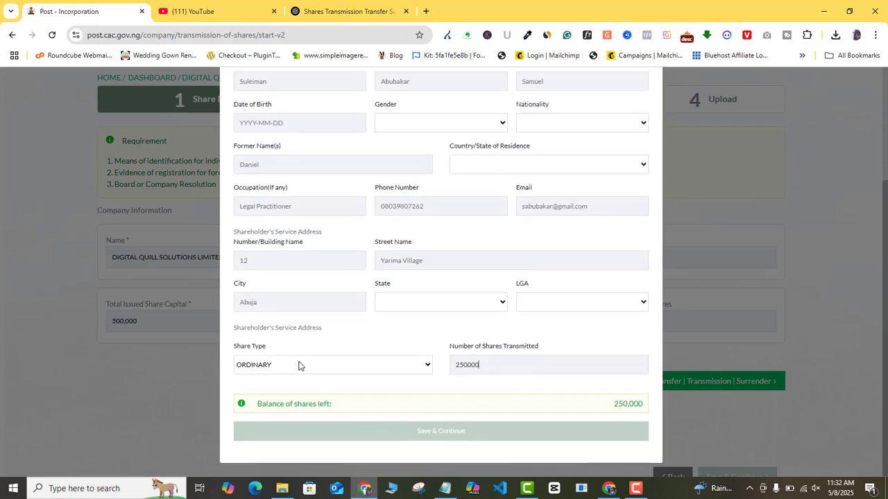
left_click(503, 369)
scroll(581, 340, "up", 3)
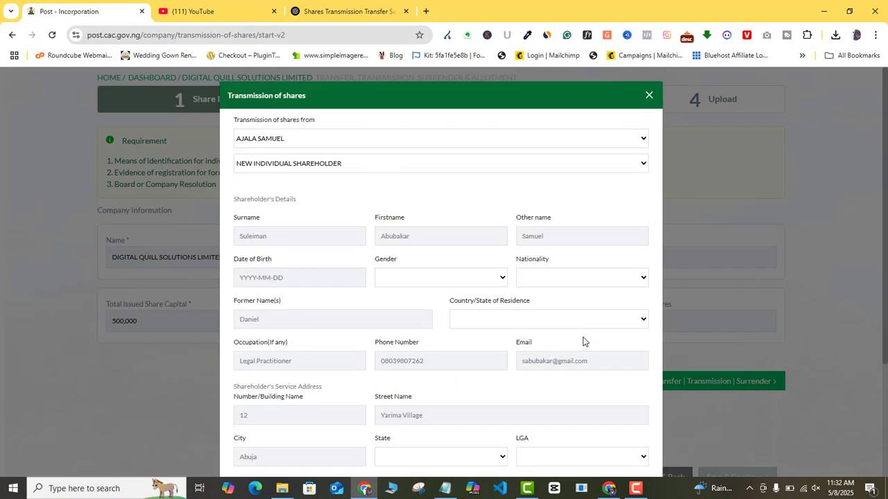
Discard the transmission form and start a Transfer of Shares from the existing shareholder.
left_click(648, 95)
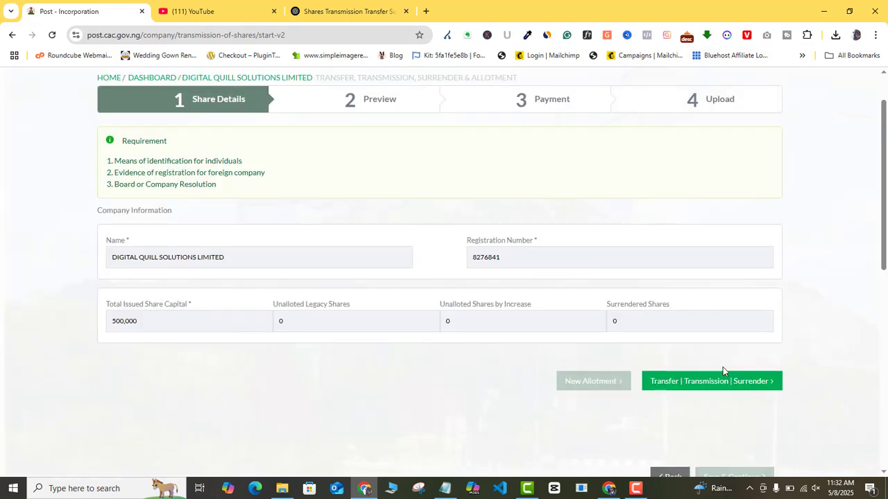
left_click(657, 378)
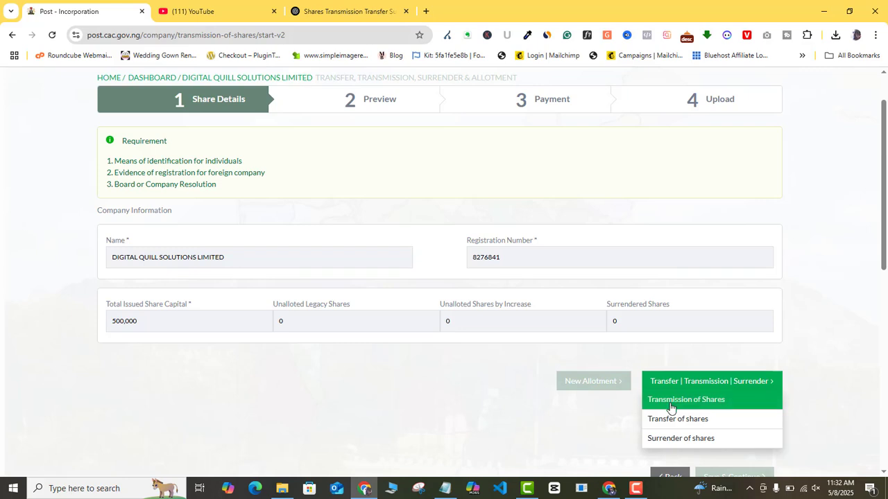
left_click(672, 420)
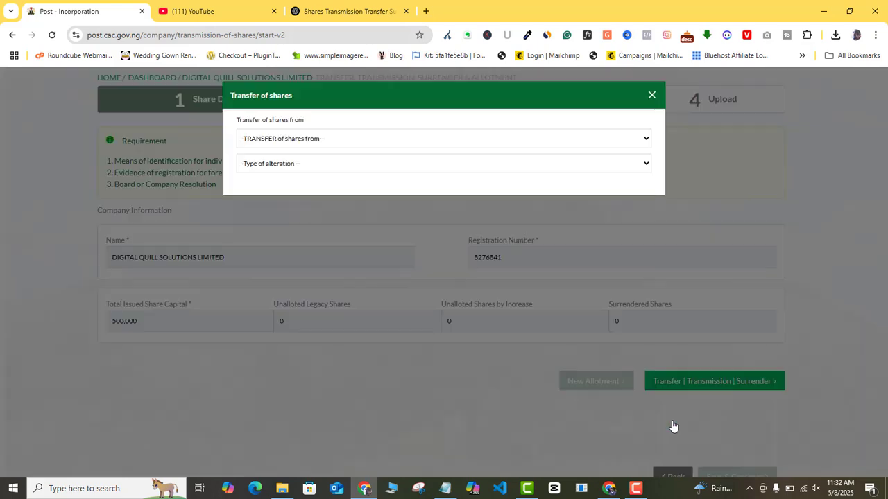
left_click(352, 140)
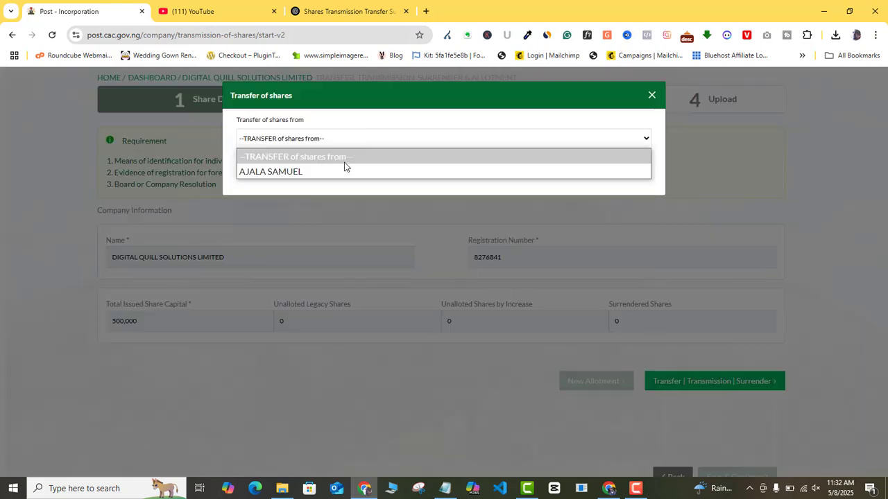
left_click(338, 173)
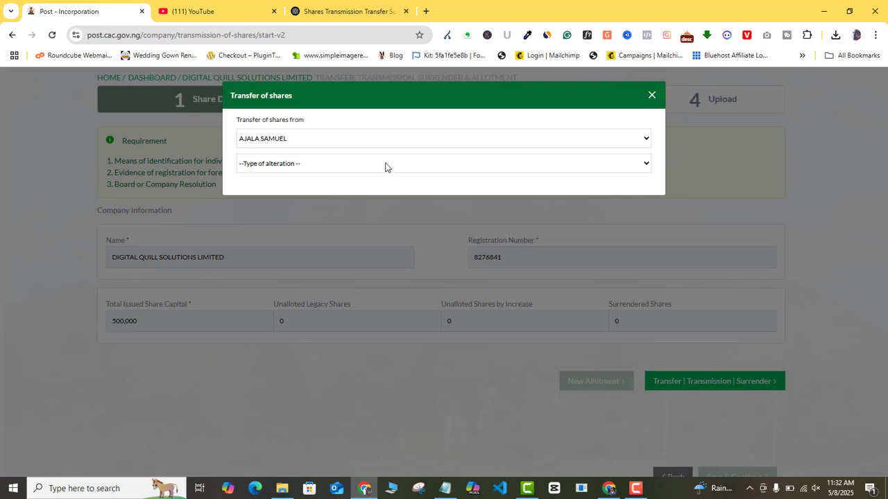
left_click(535, 164)
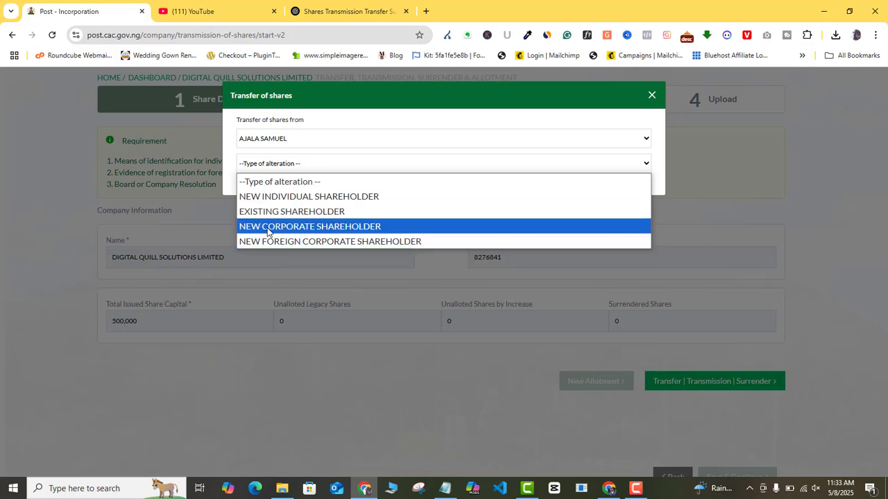
Choose a new corporate shareholder and search RC 1574957, finding BEAUTY BY BASHUA NIGERIA LIMITED.
left_click(364, 231)
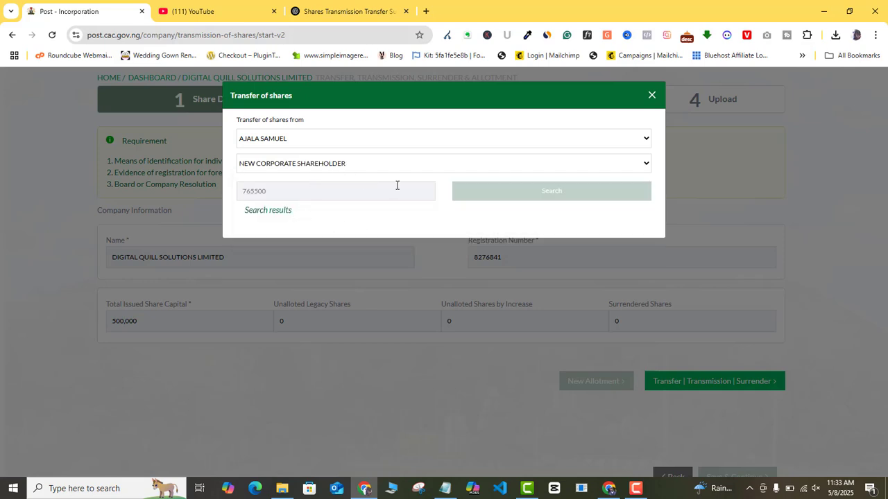
left_click(332, 198)
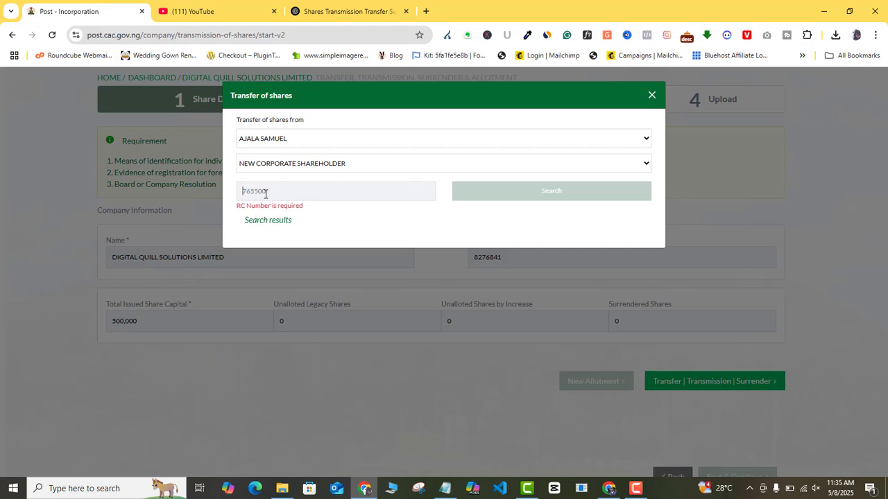
type("157497")
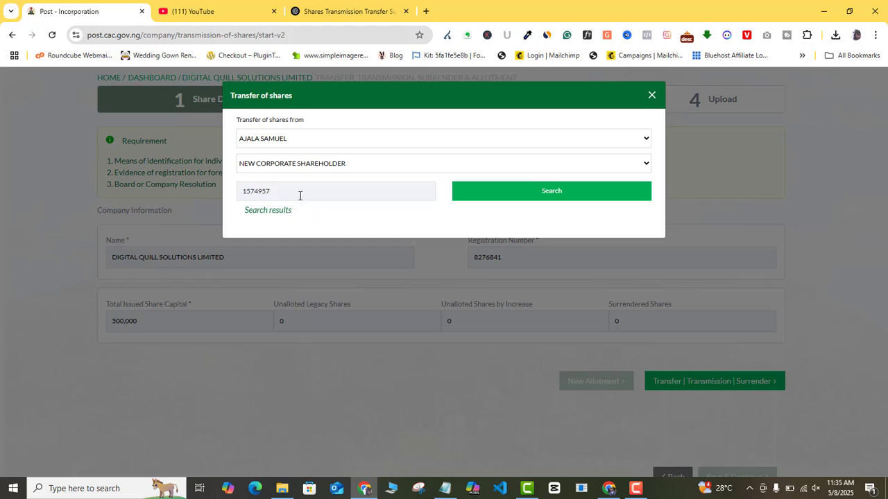
left_click(502, 198)
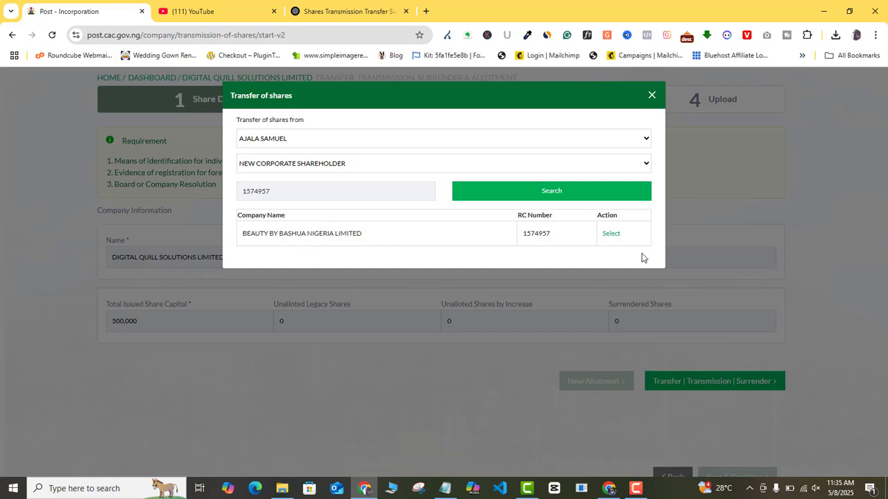
Select BEAUTY BY BASHUA NIGERIA LIMITED as recipient and enter 250000 shares transferred.
left_click(610, 235)
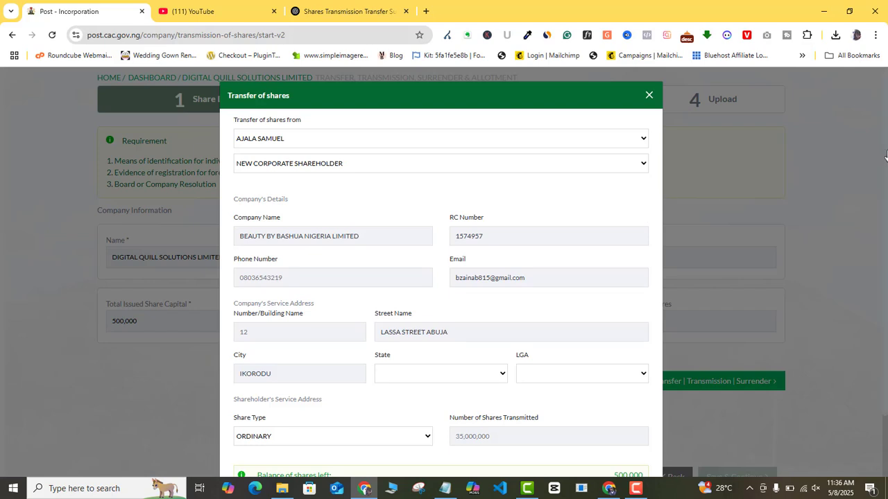
scroll(885, 188, "down", 1)
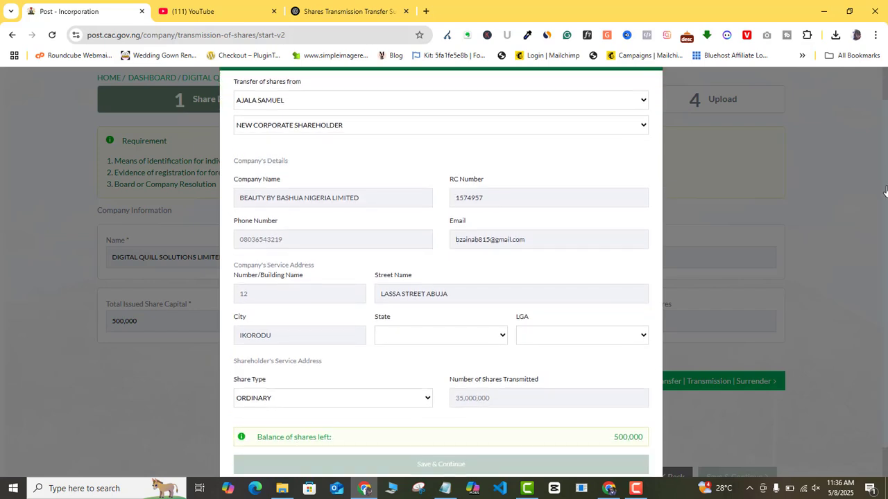
scroll(537, 168, "down", 1)
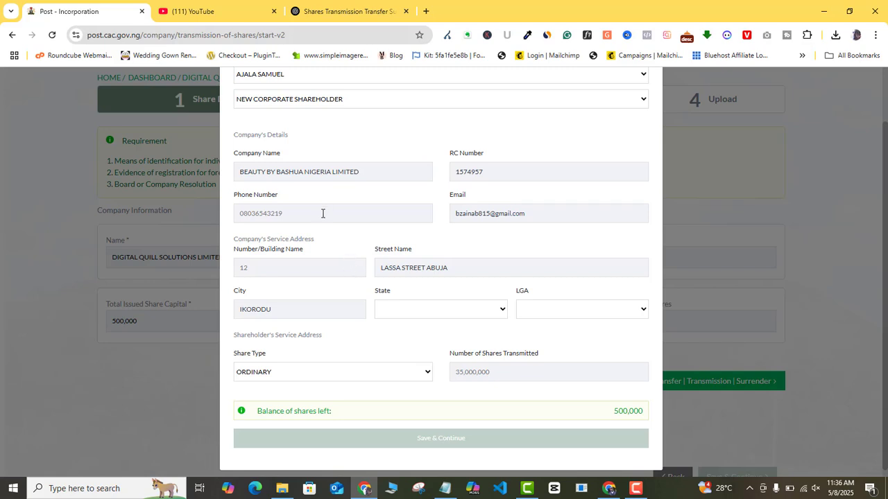
left_click(484, 372)
type("250000")
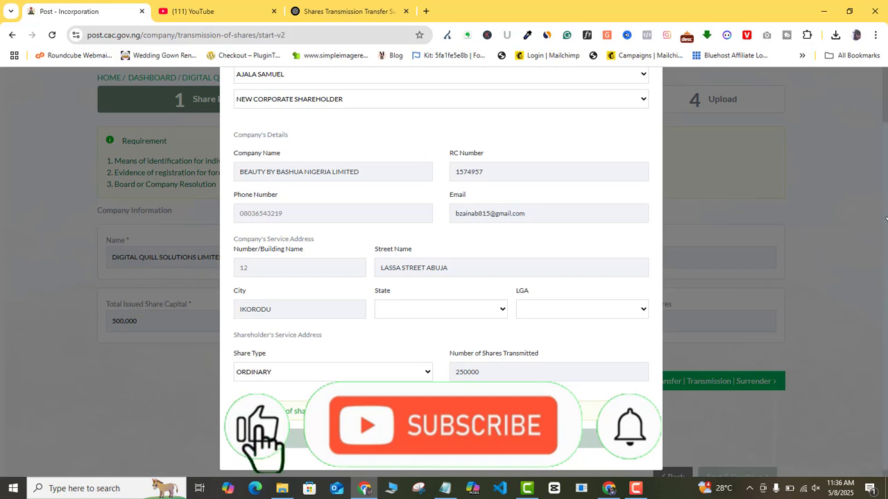
scroll(735, 173, "up", 2)
Discard the transfer form and start a Surrender of Shares from the existing shareholder.
left_click(649, 96)
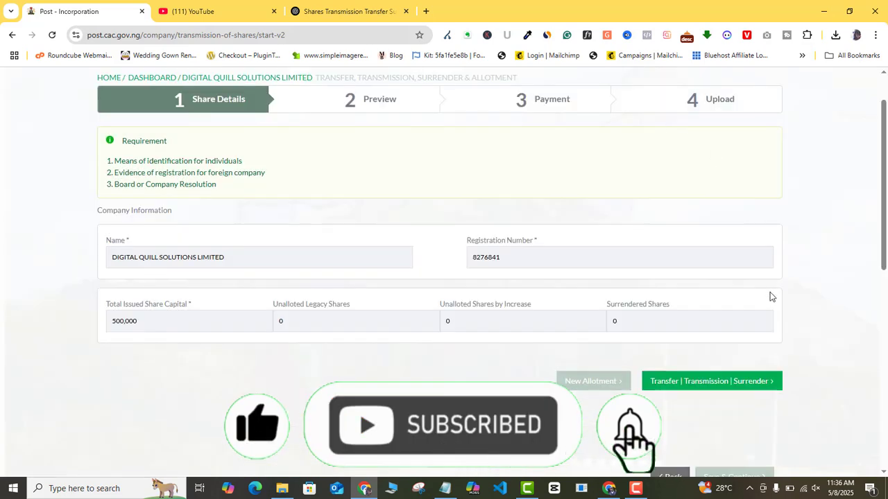
left_click(762, 381)
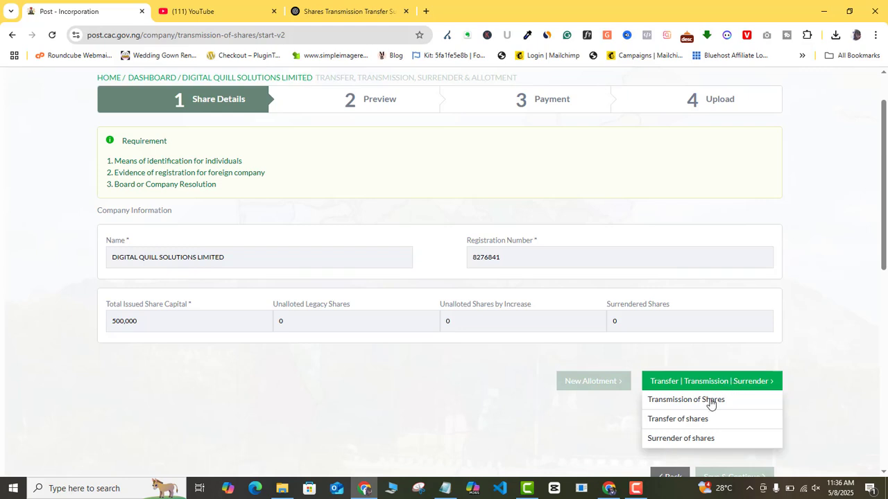
left_click(707, 444)
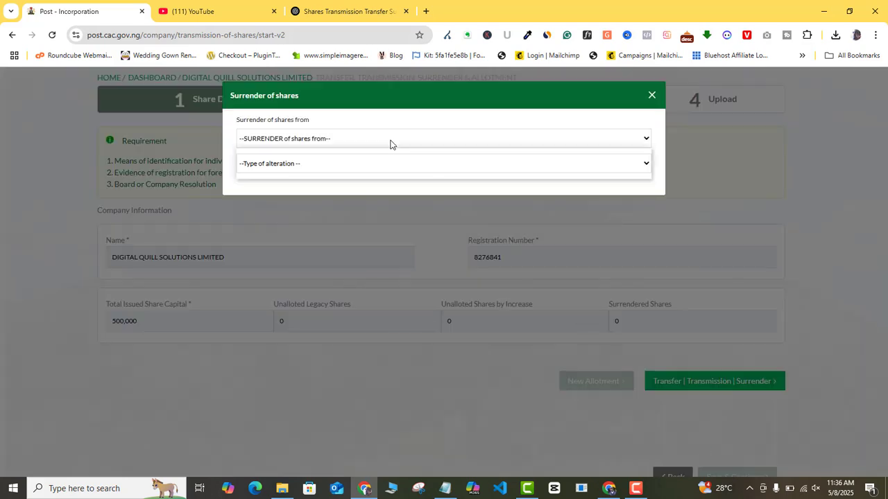
left_click(367, 144)
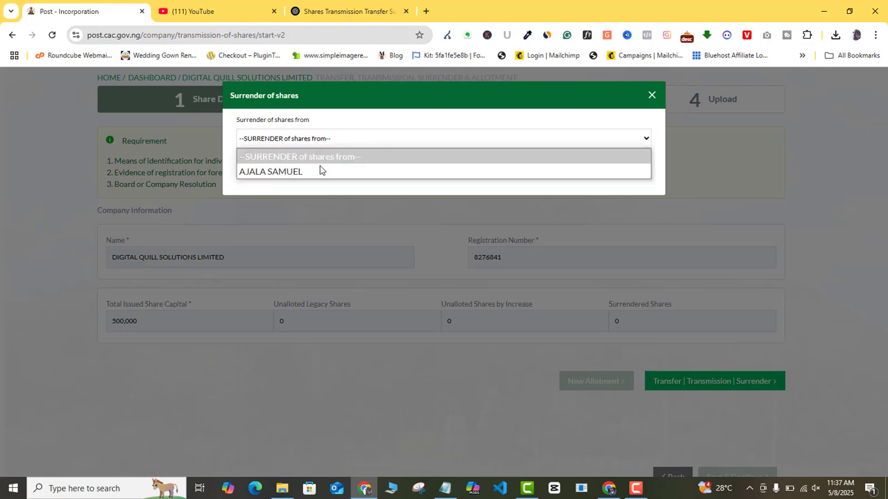
left_click(309, 174)
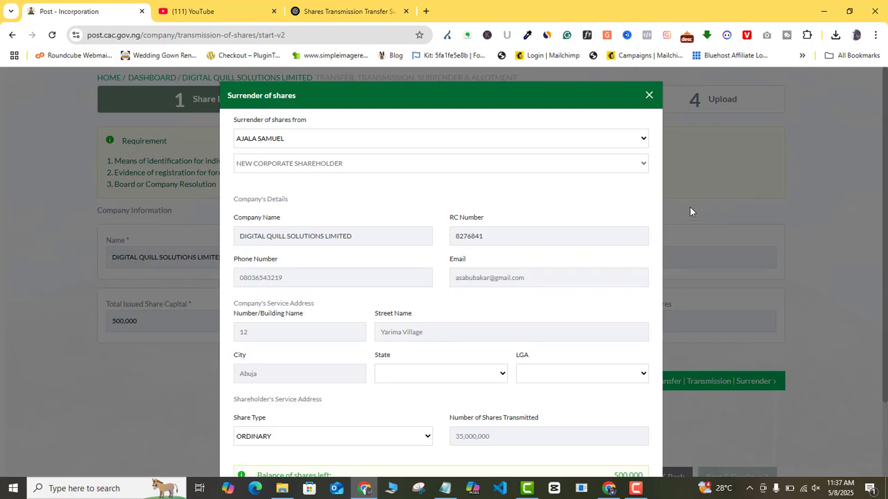
scroll(885, 196, "down", 1)
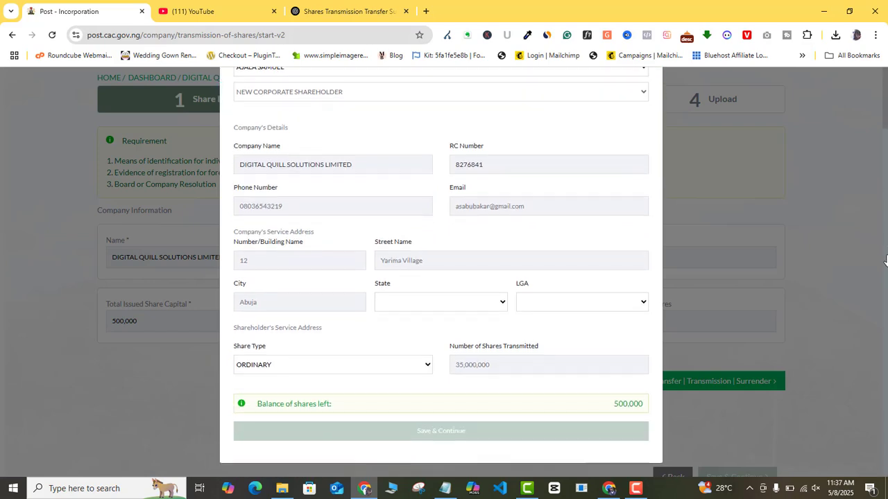
Enter 250000 surrendered shares, correcting a mistyped 500000, and save the surrender.
left_click(493, 361)
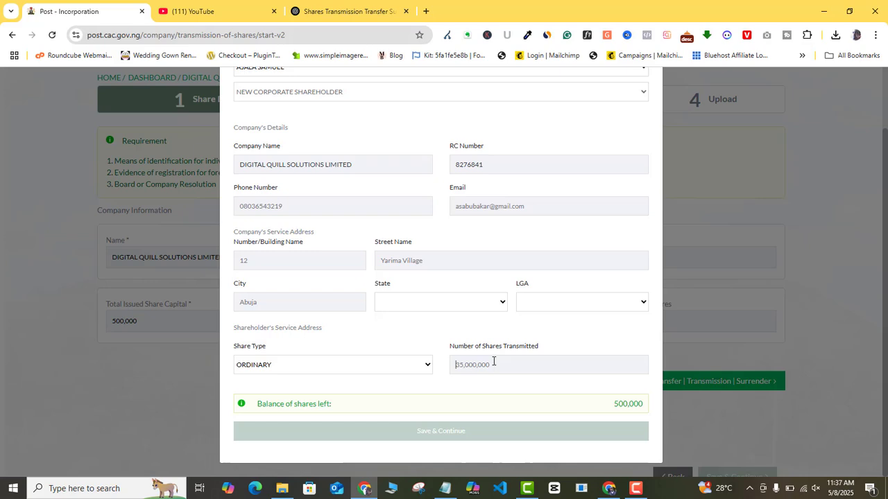
type("500000")
key("BackSpace")
key("BackSpace")
key("BackSpace")
key("BackSpace")
key("BackSpace")
key("BackSpace")
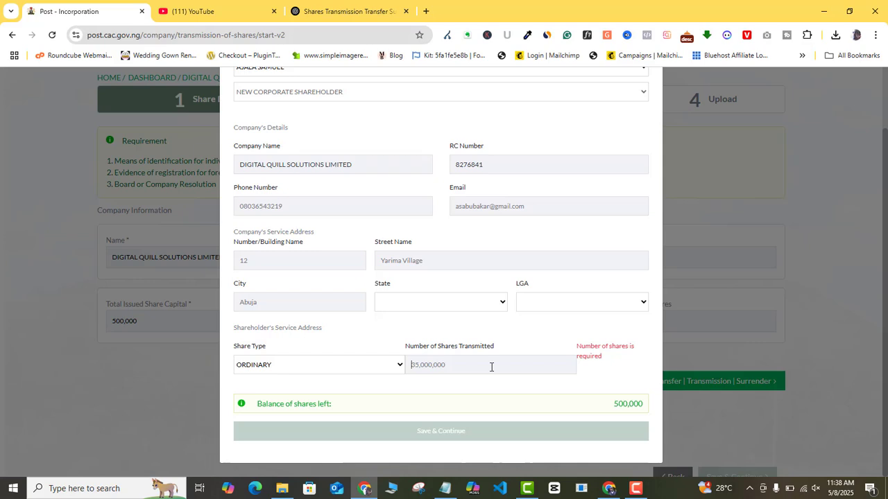
type("250000")
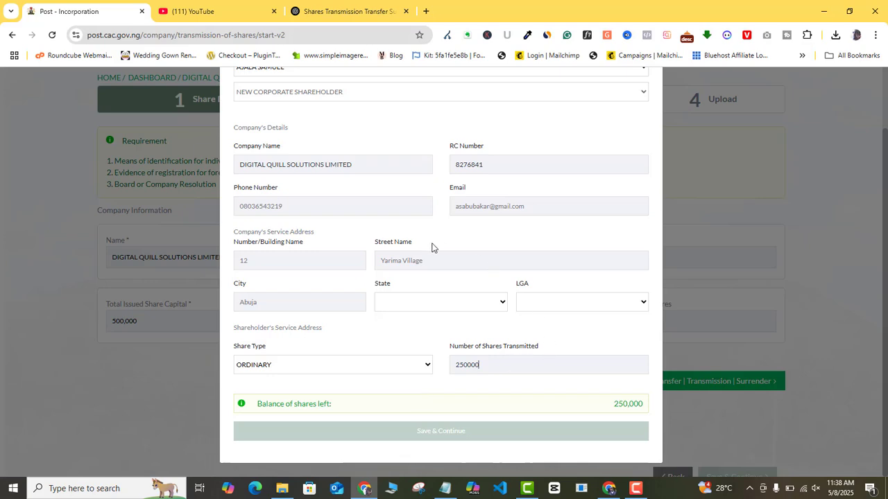
scroll(573, 129, "up", 2)
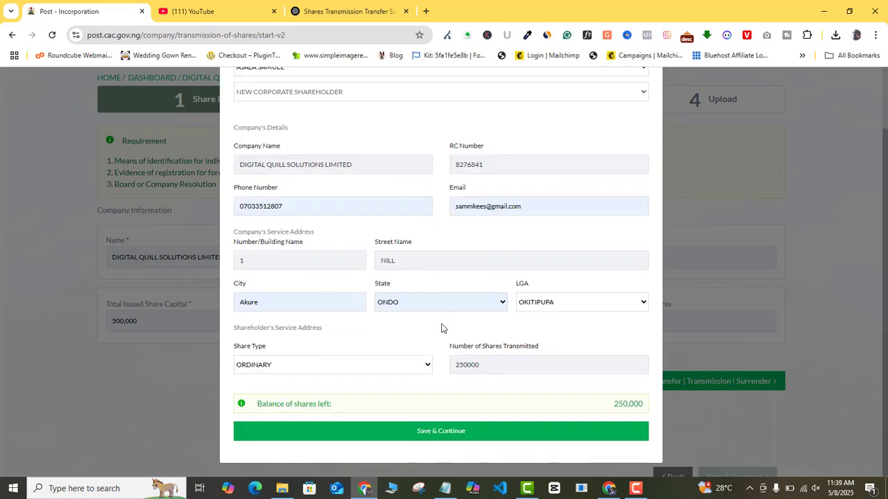
left_click(445, 432)
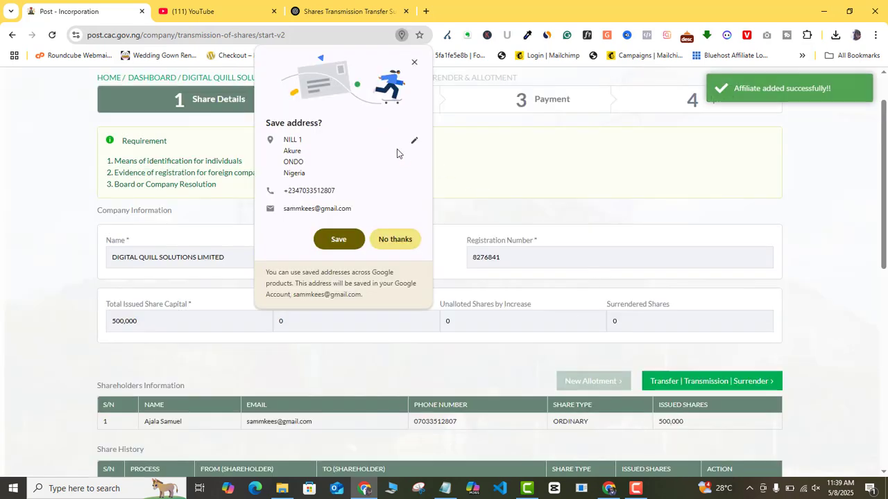
Decline Chrome's offer to save the address and scroll through the share details.
left_click(394, 243)
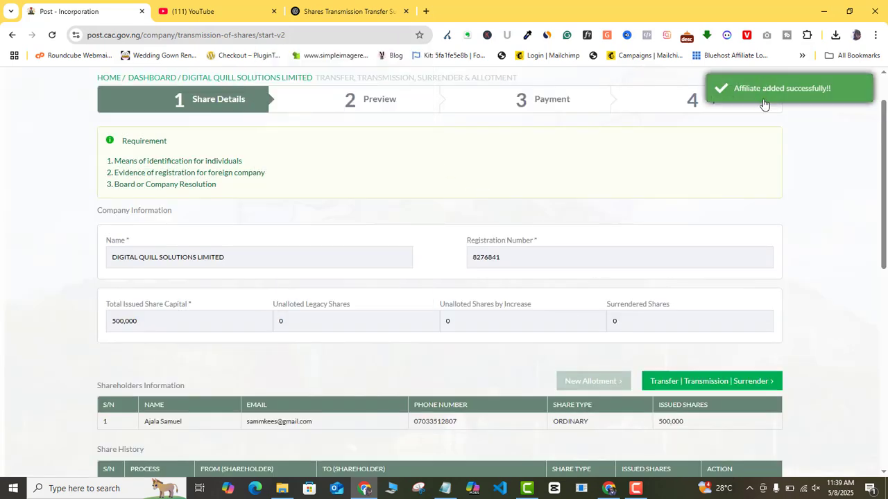
scroll(367, 220, "down", 2)
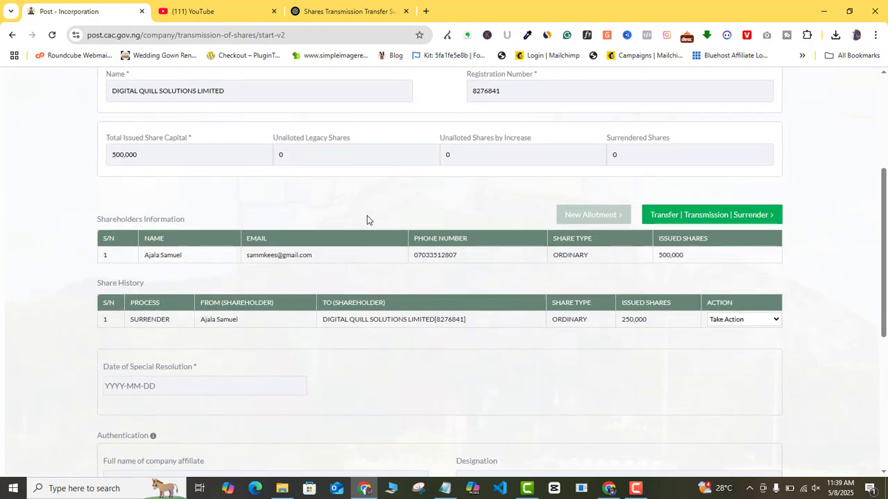
scroll(170, 201, "up", 1)
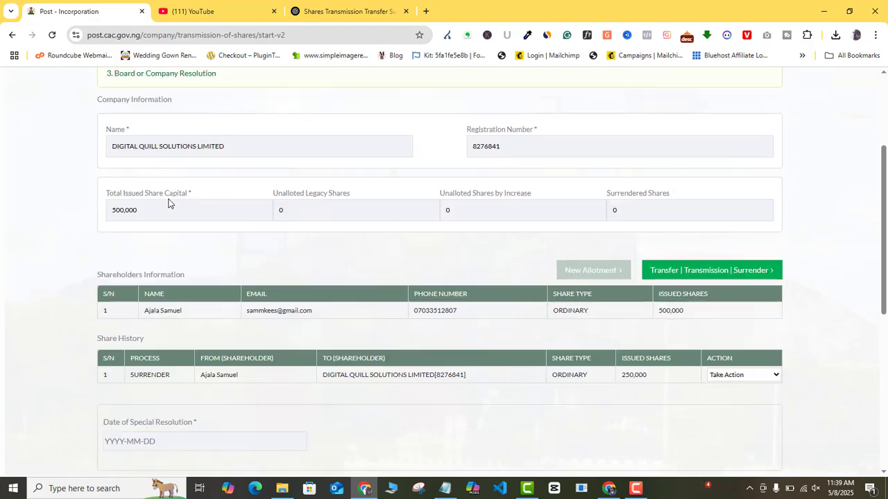
scroll(170, 201, "down", 1)
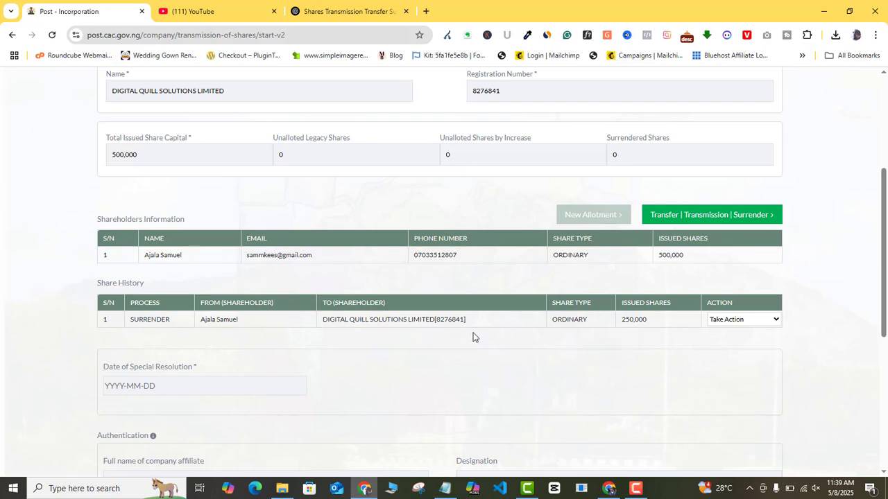
Review the surrender entry's edit and delete actions, then close them without changes.
left_click(767, 323)
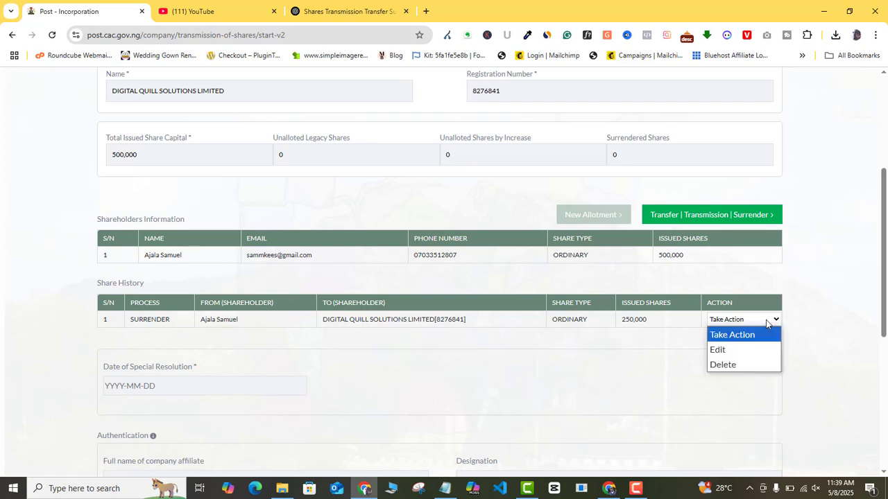
left_click(769, 322)
left_click(768, 321)
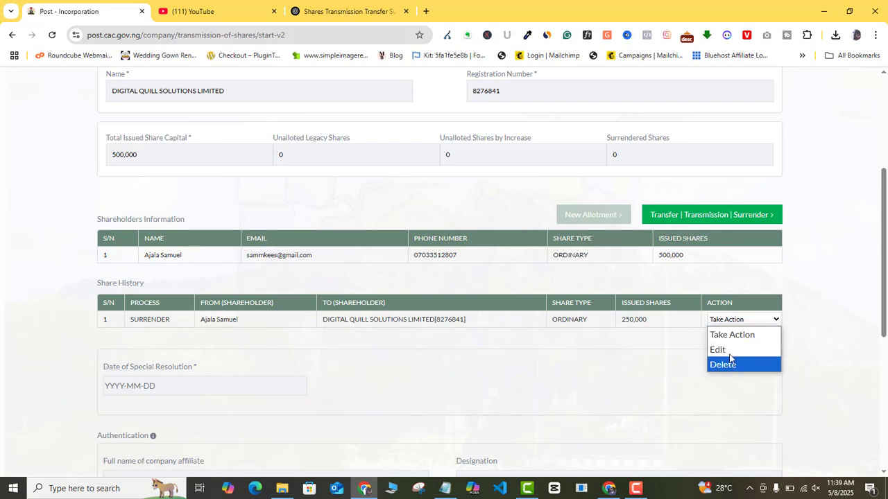
left_click(640, 361)
scroll(639, 353, "down", 2)
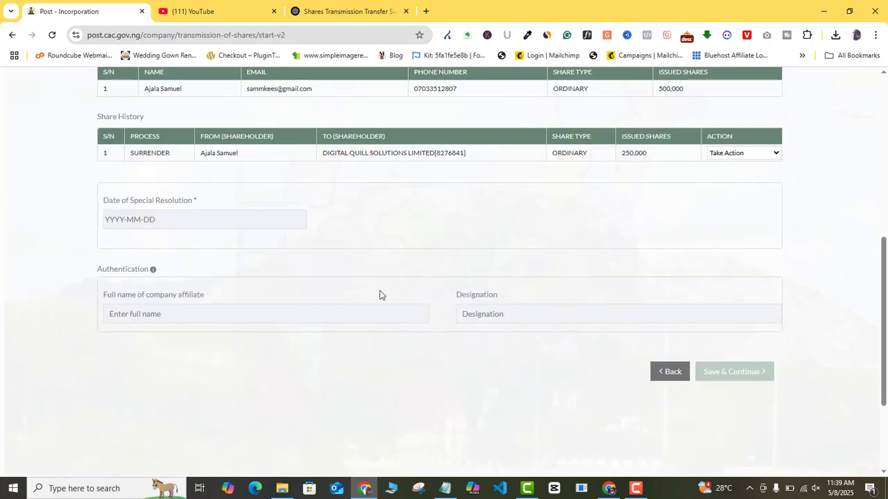
Set the special resolution date to 4 May 2025 and authenticate as NILL, designation DIRECTOR.
left_click(187, 225)
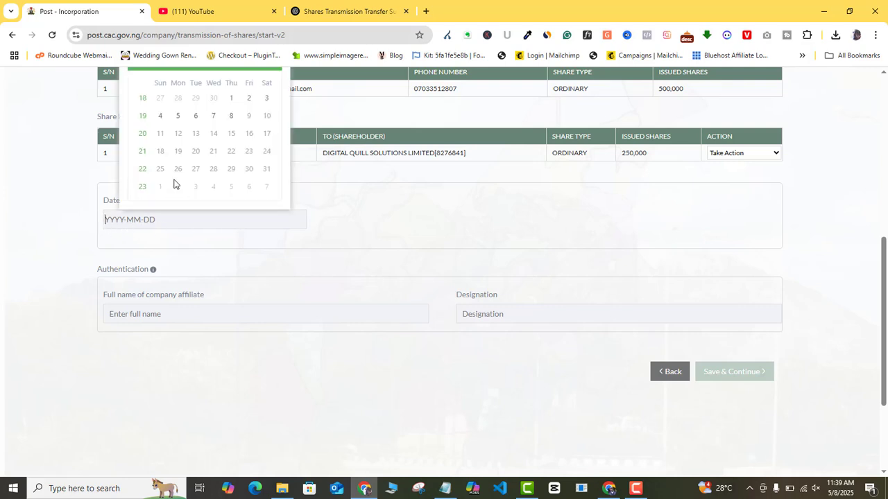
left_click(161, 115)
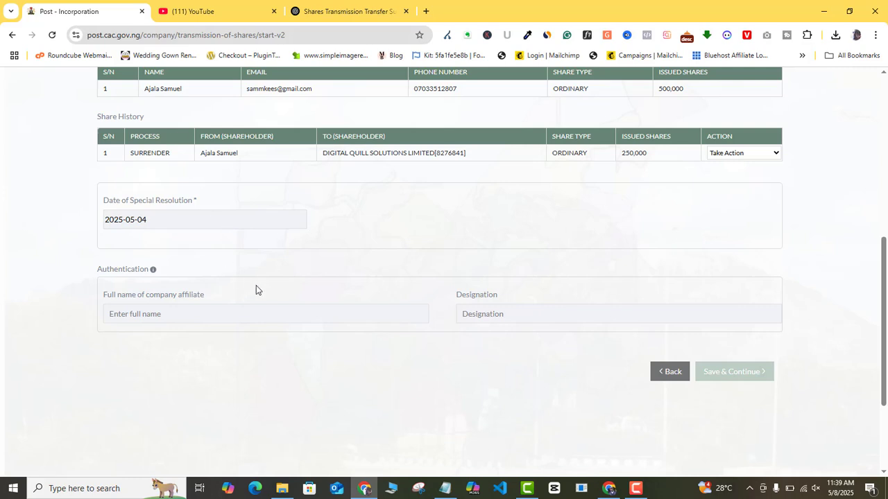
left_click(195, 315)
type("NILL")
left_click(501, 313)
type("DIRECTOR")
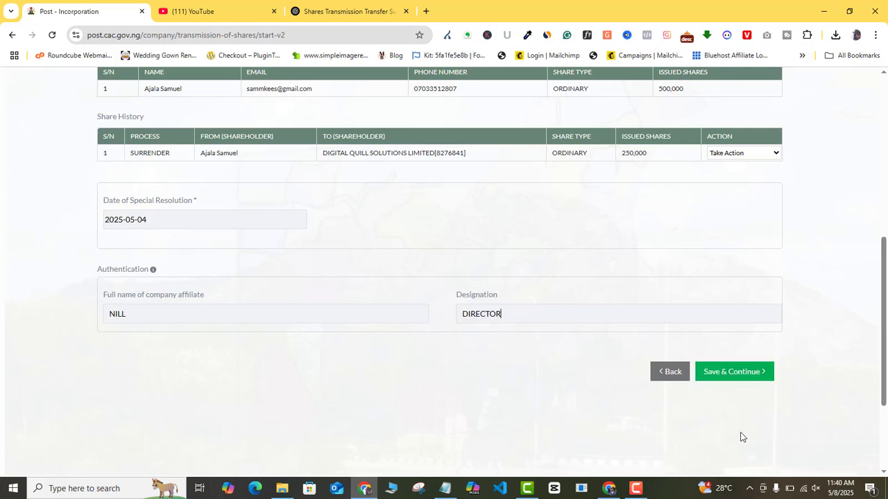
scroll(723, 294, "up", 1)
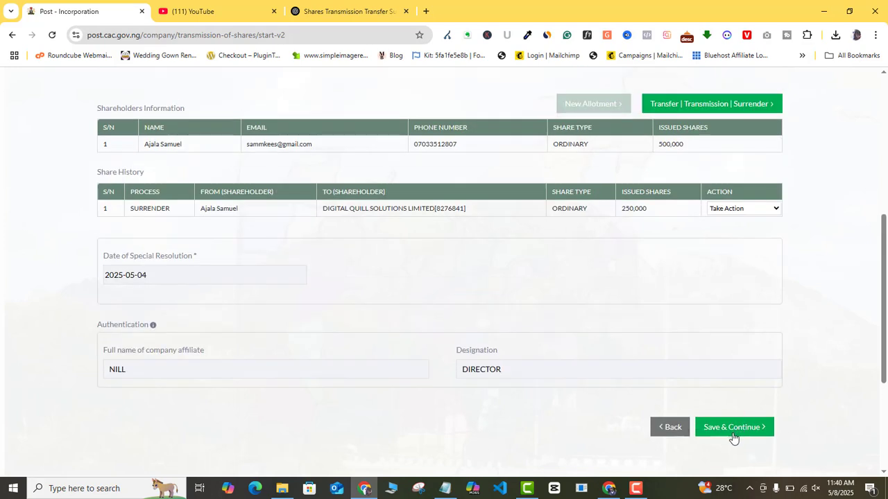
Save the share details and review the preview of the 250,000-share surrender.
left_click(733, 428)
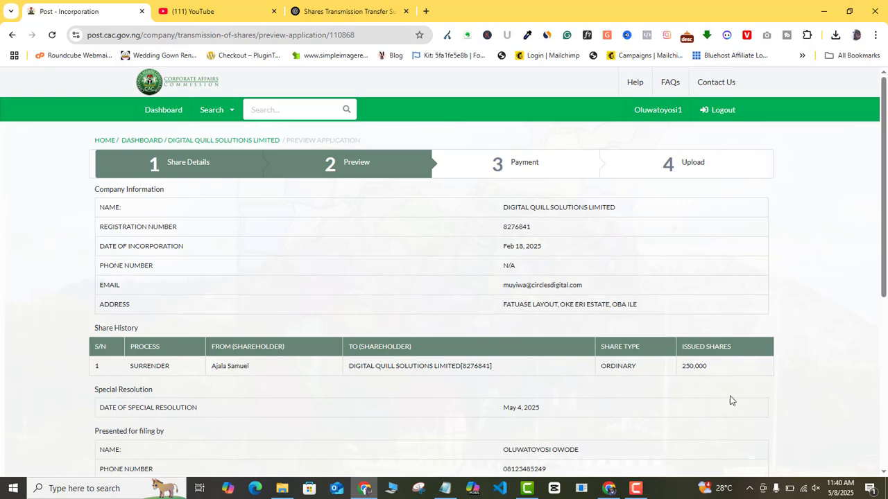
scroll(567, 266, "down", 3)
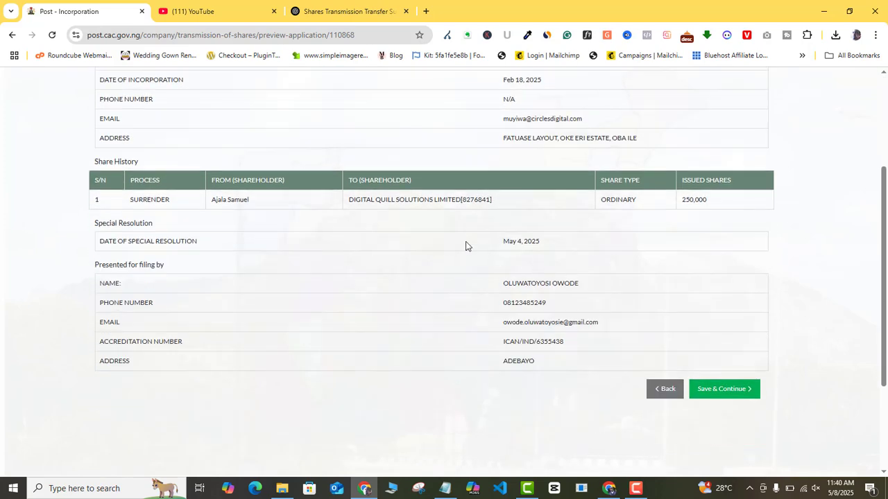
scroll(466, 245, "up", 3)
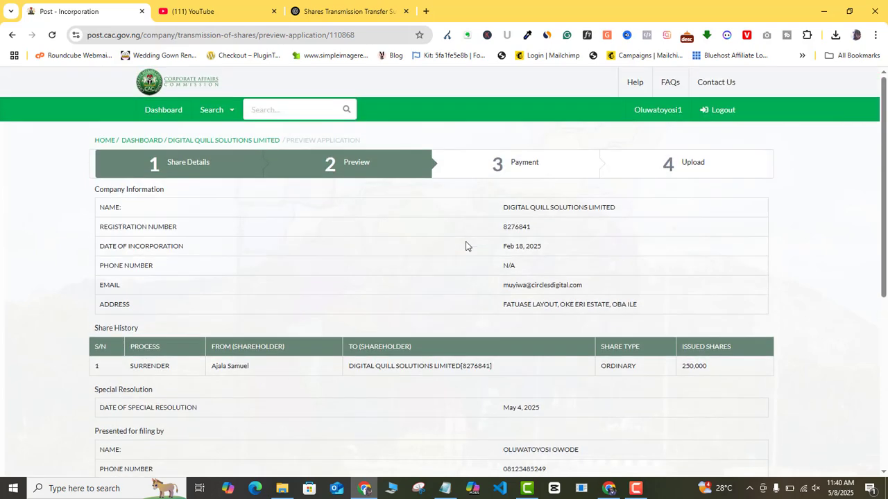
scroll(465, 245, "down", 5)
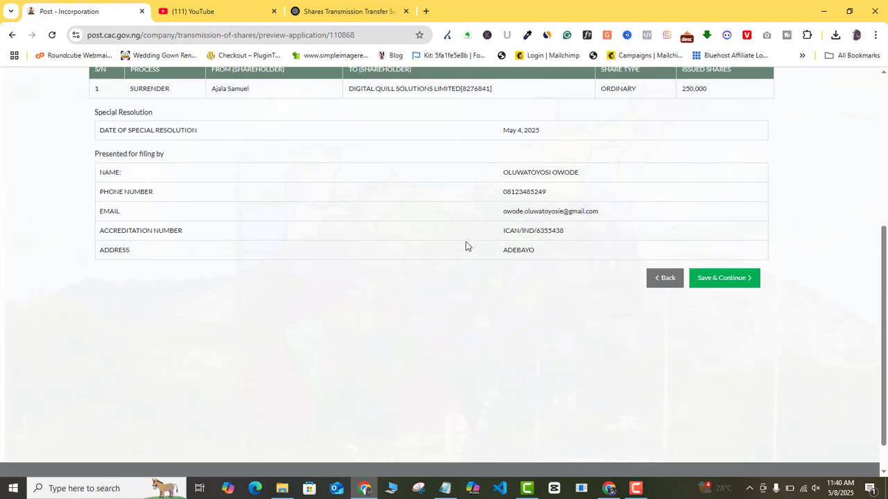
Confirm the previewed surrender filing with Save & Continue to submit it for processing.
left_click(739, 282)
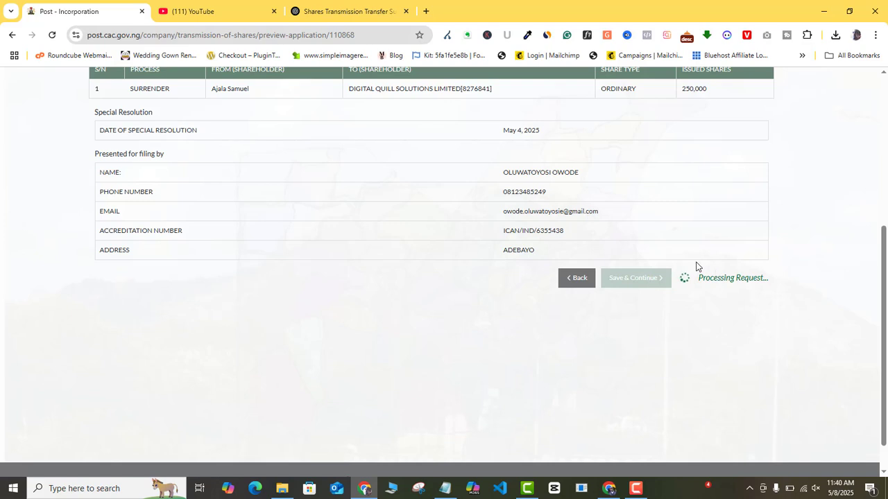